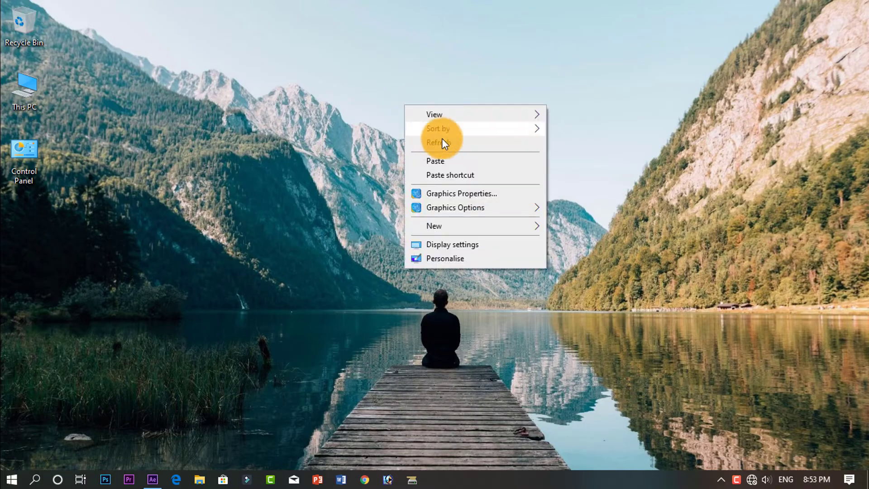
- Refresh the desktop and restore the After Effects window showing the empty mine composition
left_click(442, 139)
right_click(430, 93)
left_click(458, 124)
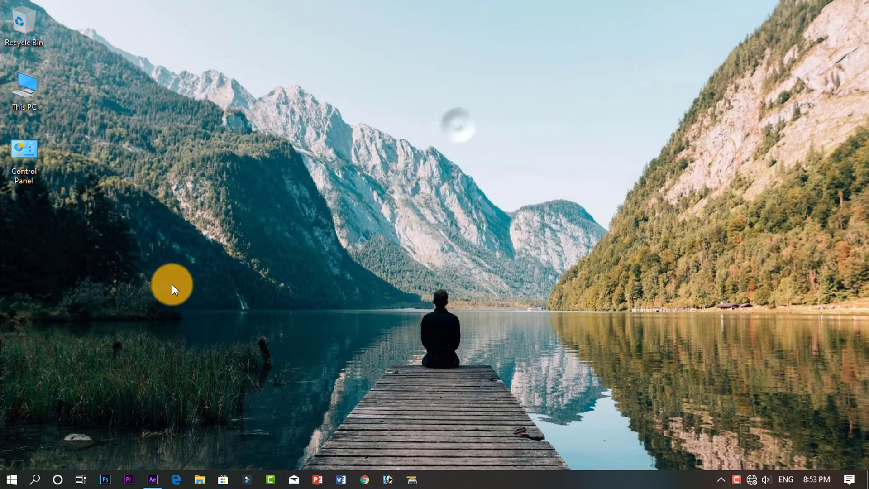
left_click(152, 476)
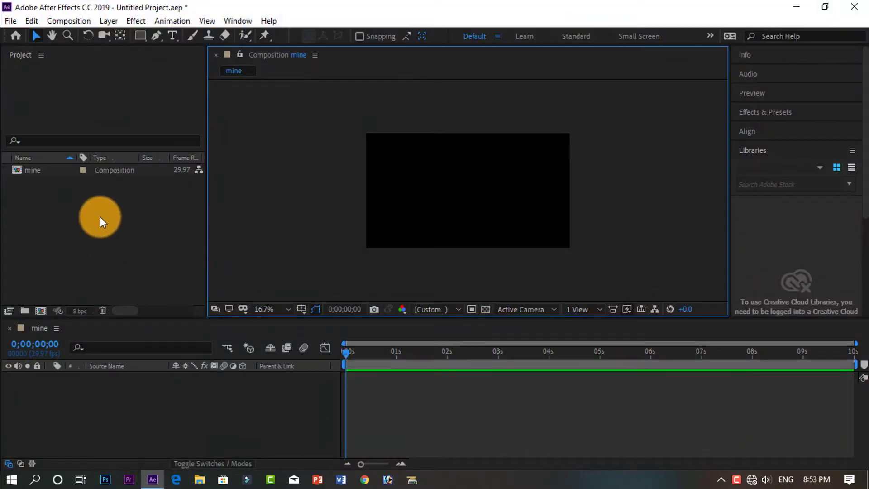
- Import Came.png from D:\Dcim File\Edited Pc and dismiss the PNG file-reading error
right_click(99, 217)
mouse_move(160, 277)
left_click(319, 281)
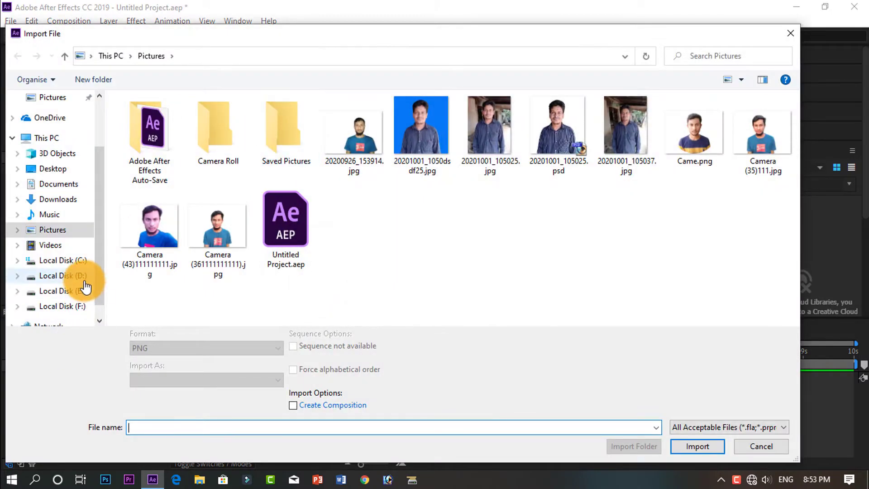
left_click(82, 277)
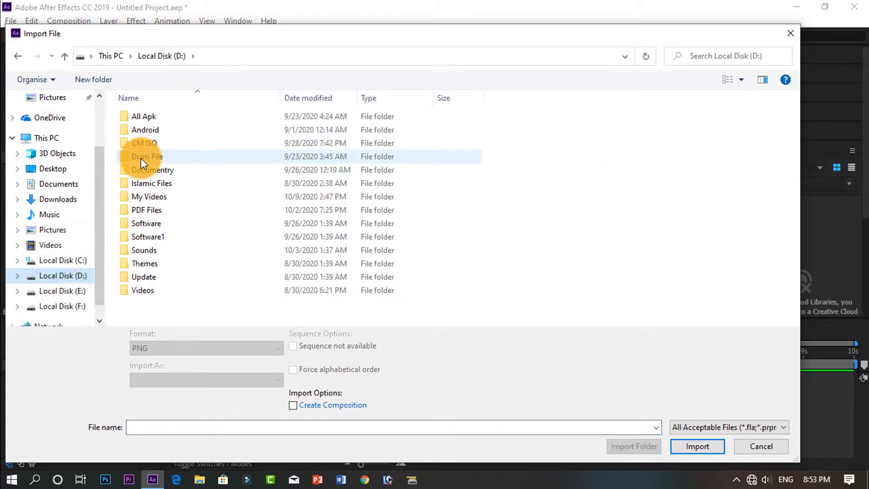
double_click(142, 158)
double_click(149, 145)
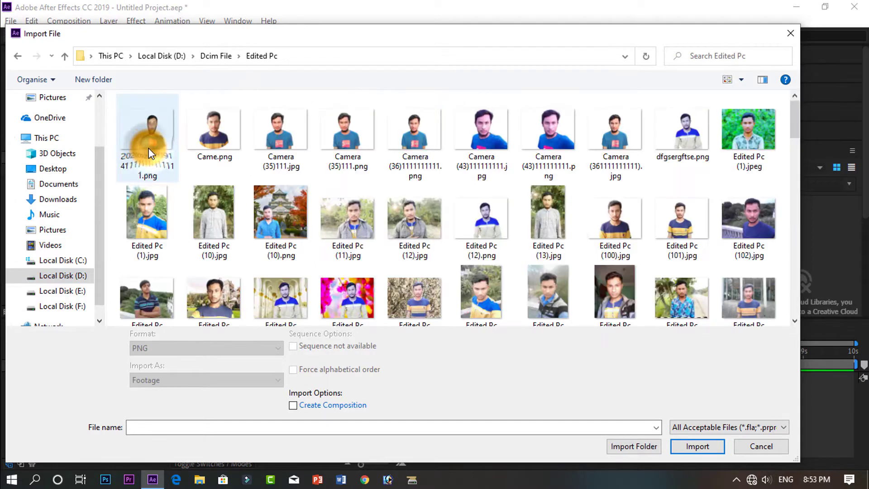
left_click(211, 130)
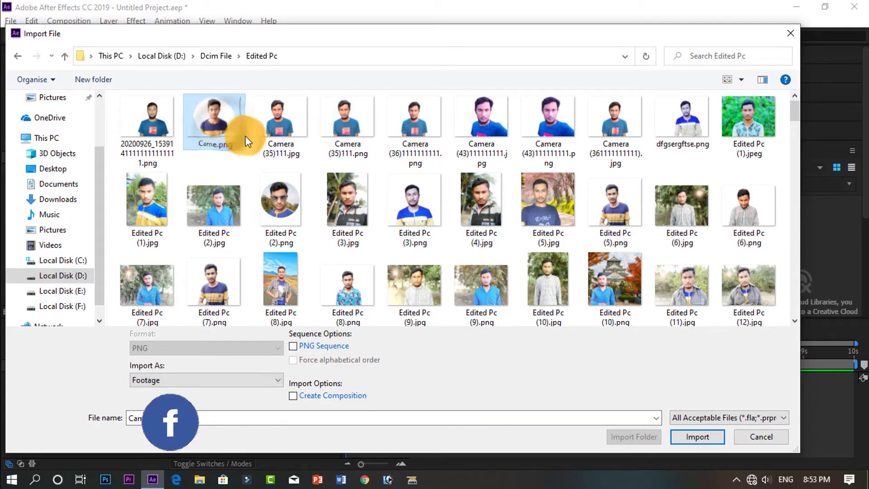
left_click(711, 434)
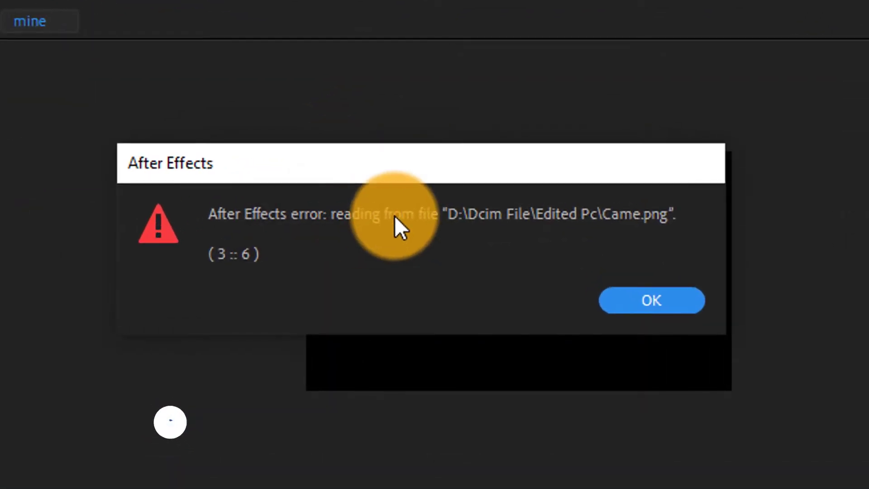
left_click(655, 284)
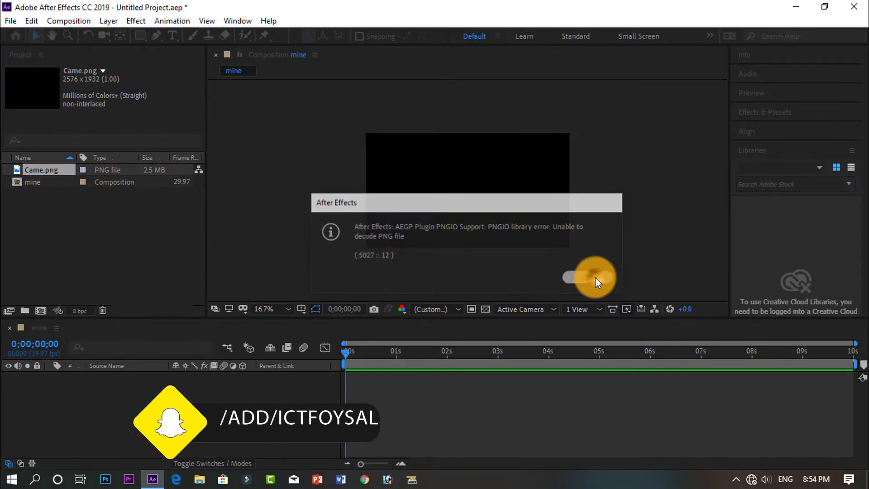
left_click(596, 277)
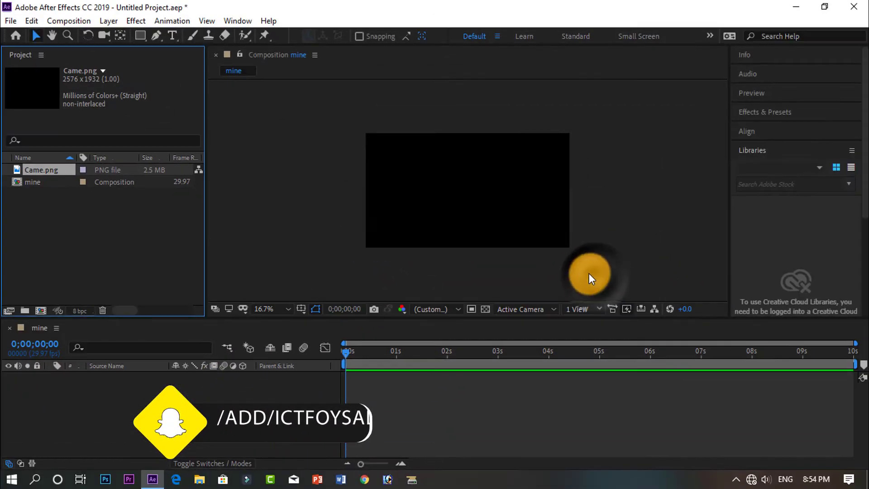
left_click_drag(84, 170, 112, 391)
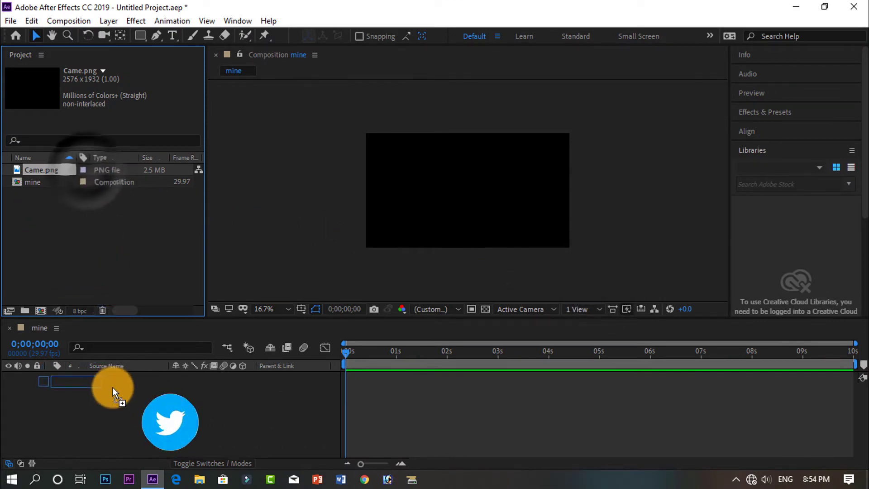
left_click(229, 355)
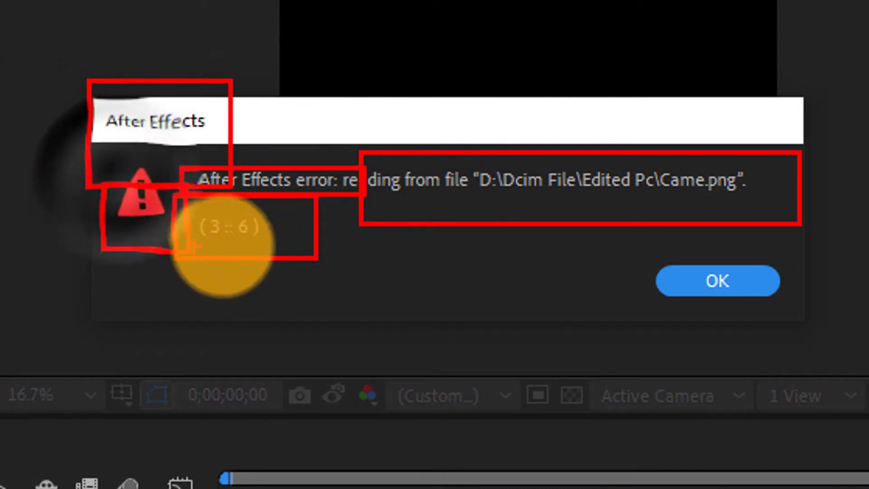
left_click(728, 286)
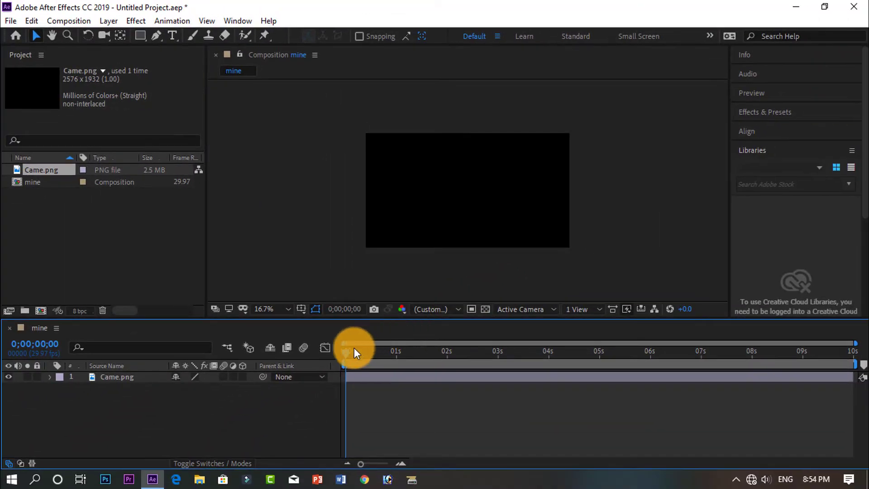
left_click_drag(349, 351, 445, 353)
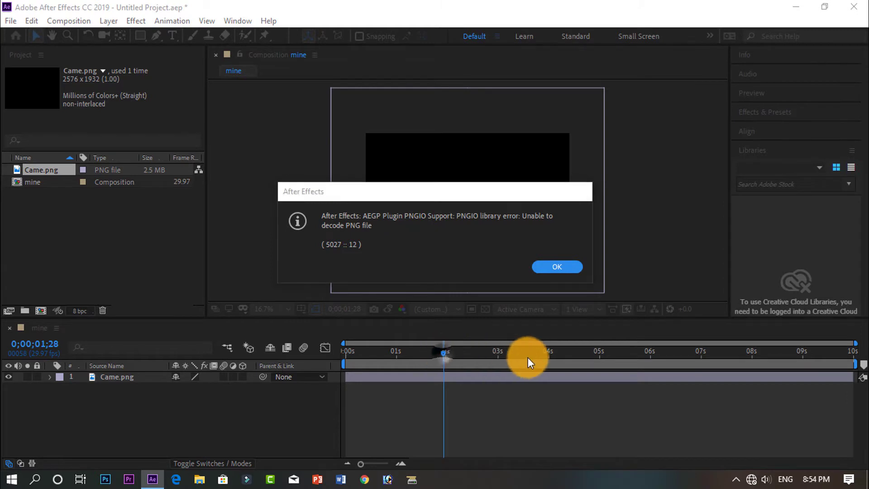
left_click(556, 266)
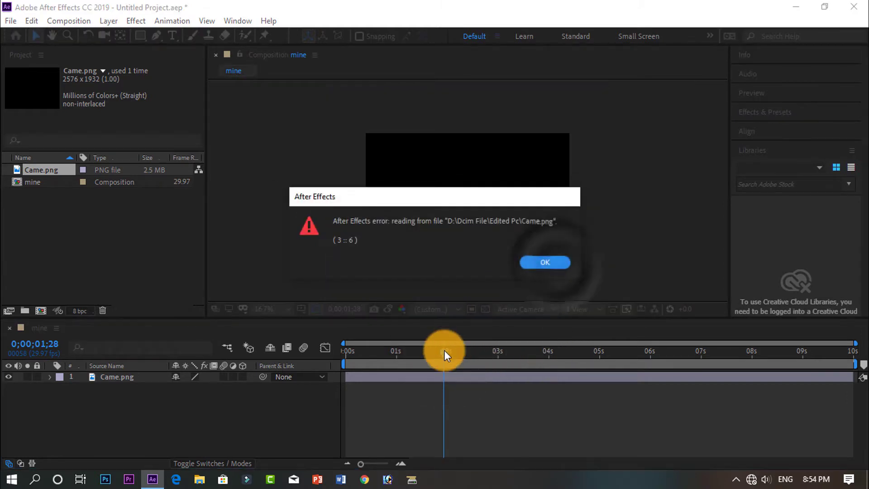
left_click(548, 262)
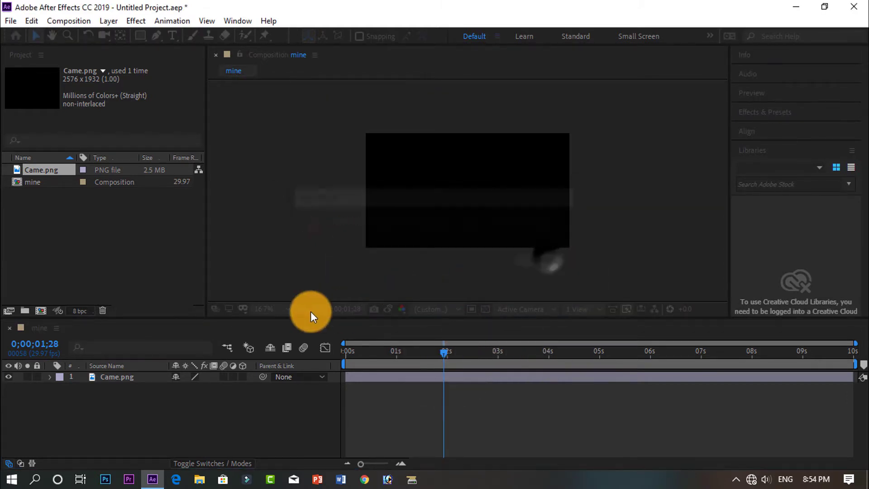
left_click(135, 379)
- Delete the unreadable Came.png from the composition and project, then minimize After Effects
key("Delete")
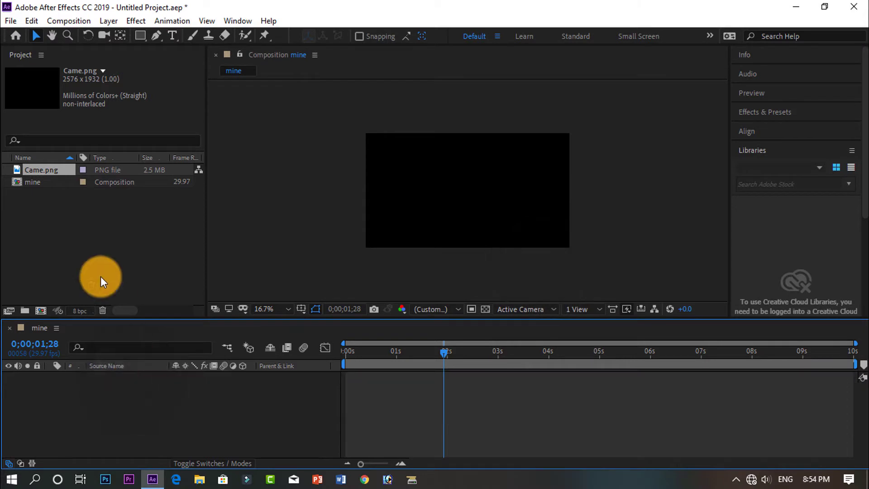
left_click(77, 169)
left_click(52, 170)
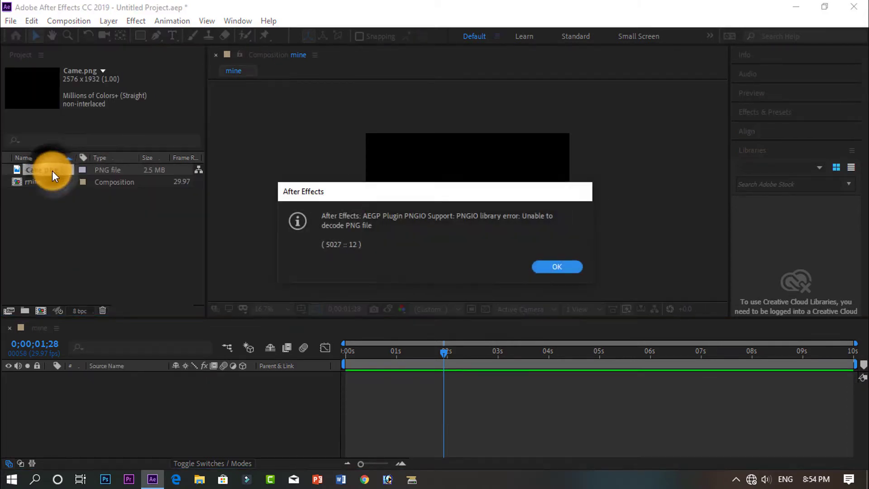
left_click(557, 266)
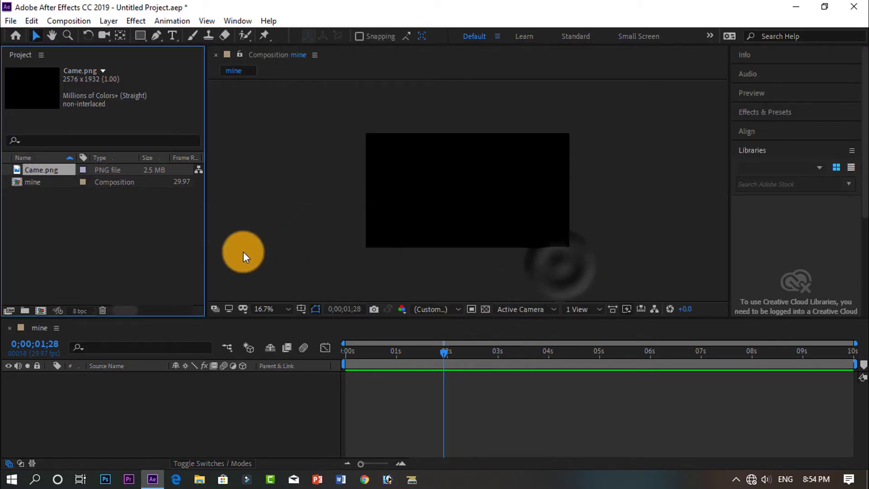
key("Delete")
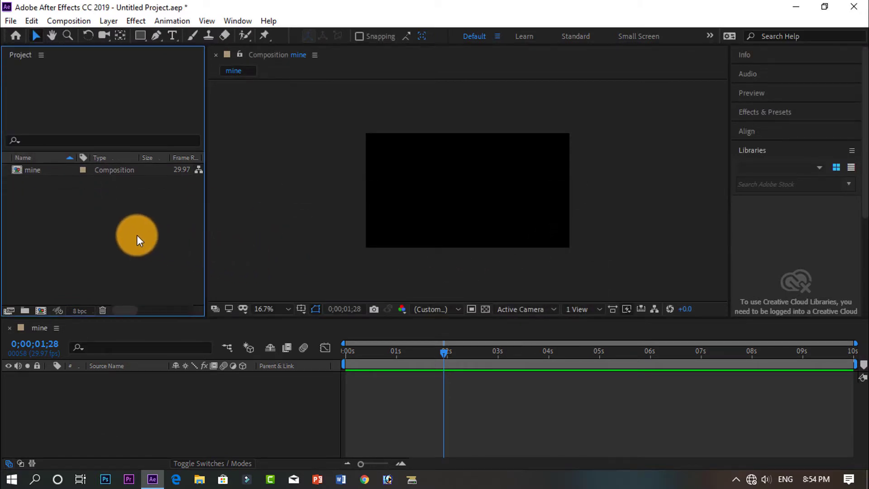
left_click(793, 10)
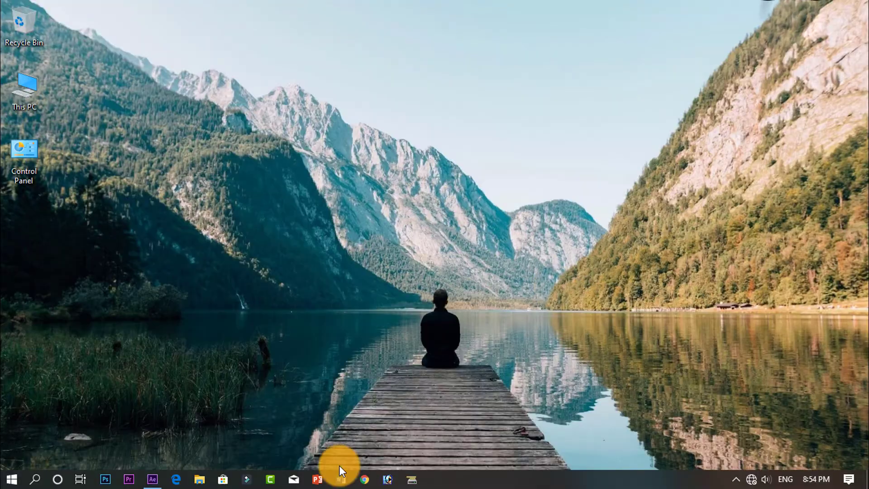
- Launch Photoshop and open Came.png from D:\Dcim File\Edited Pc
left_click(106, 481)
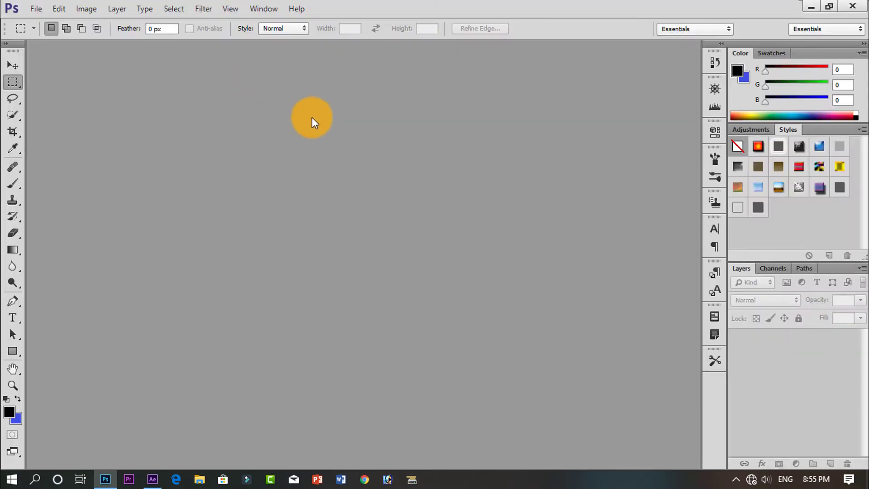
left_click(33, 9)
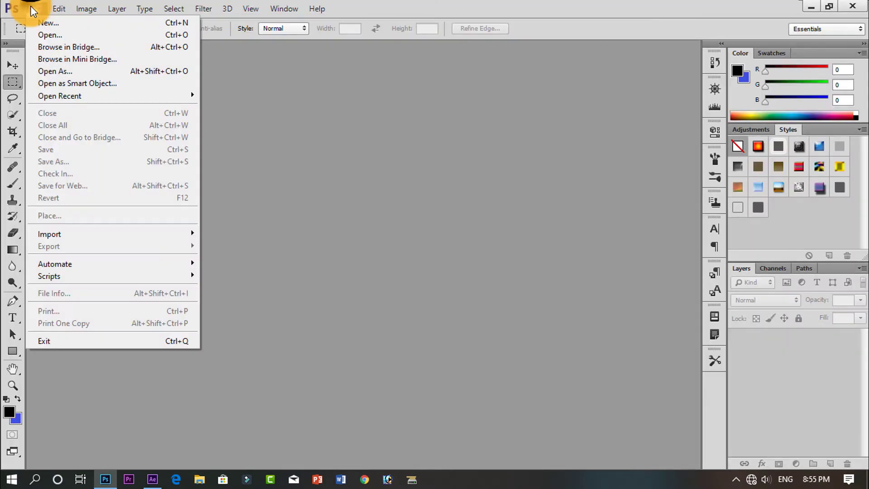
left_click(56, 31)
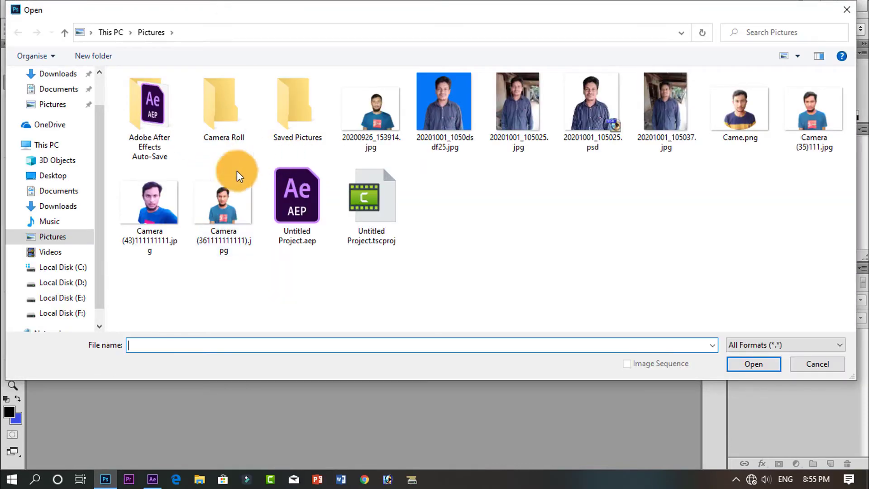
left_click(86, 284)
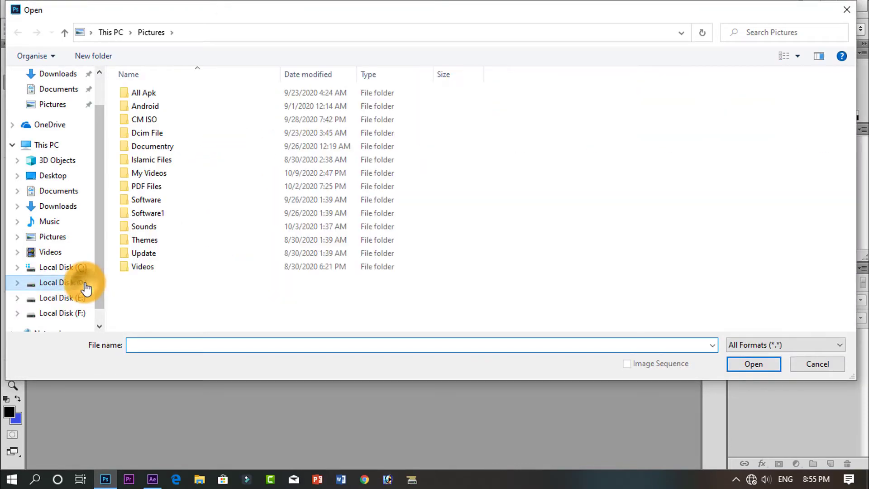
double_click(160, 134)
double_click(156, 121)
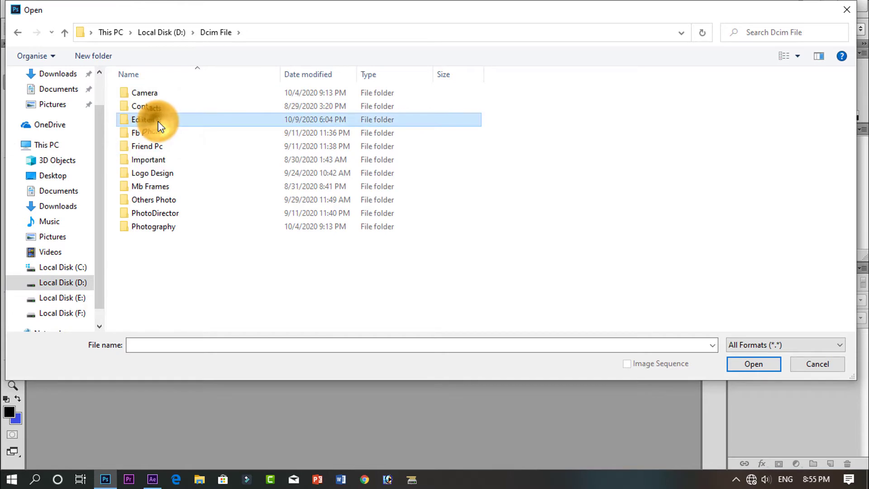
left_click(220, 111)
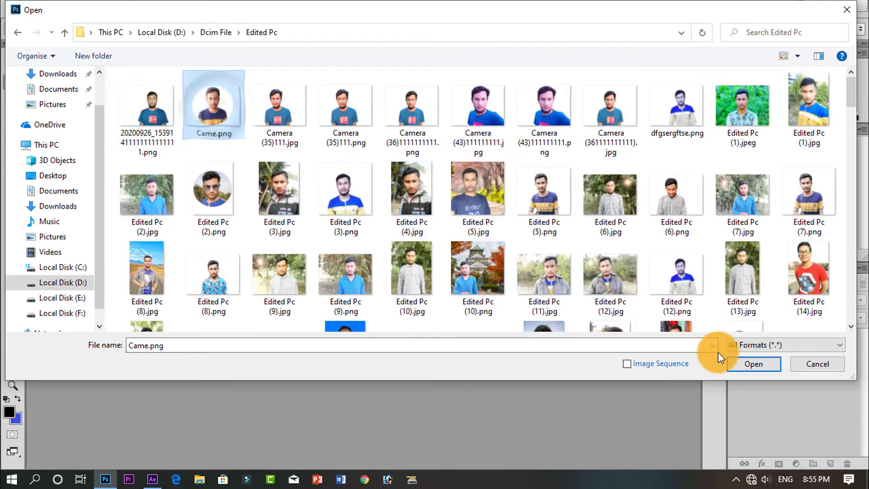
left_click(747, 362)
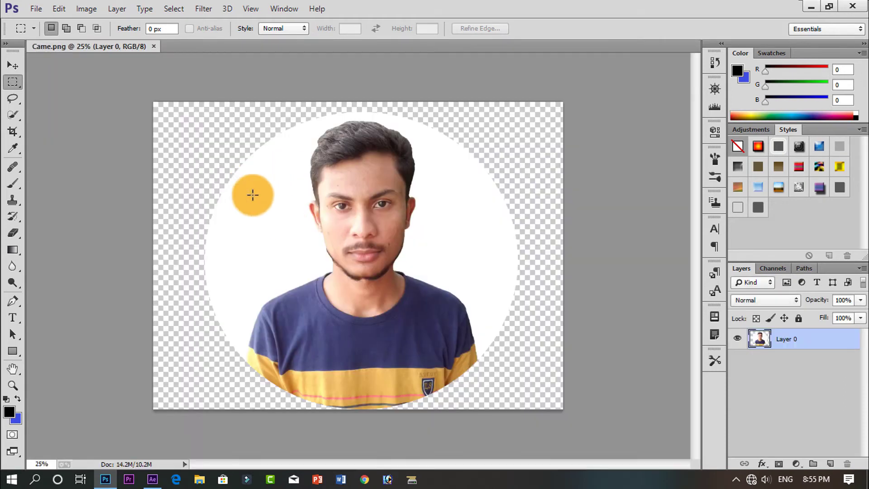
- Switch to the Move tool and bring up the File menu commands
left_click(12, 67)
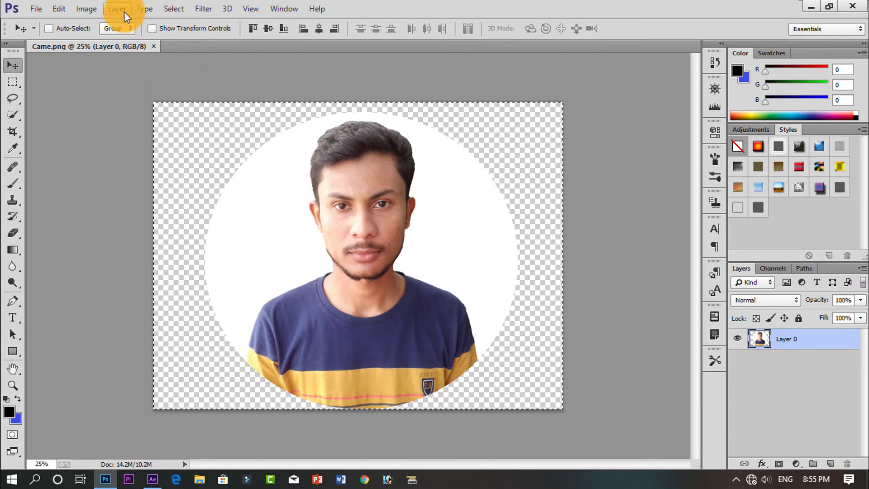
left_click(35, 10)
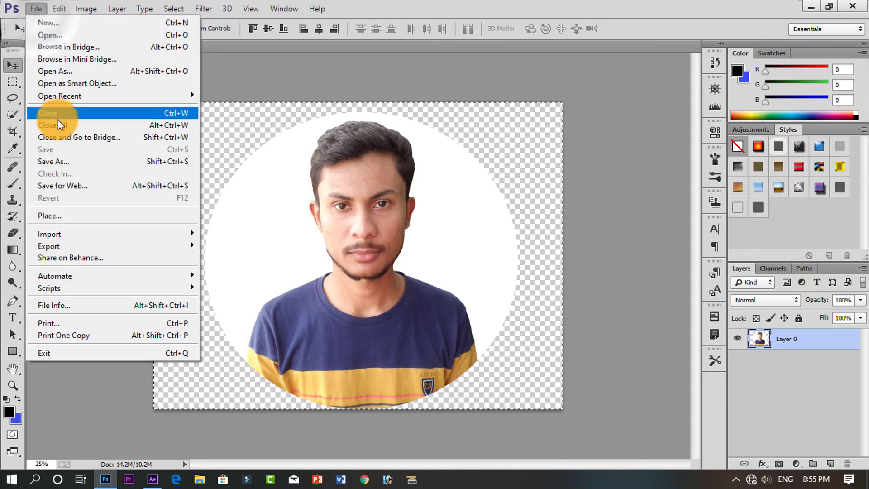
- Save Came.png as a PNG in Pictures\Saved Pictures and confirm the PNG options
left_click(73, 160)
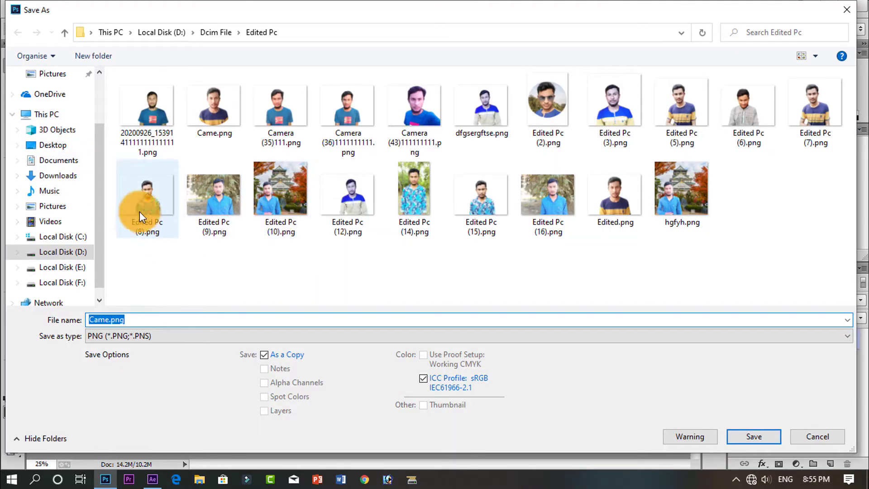
left_click(69, 213)
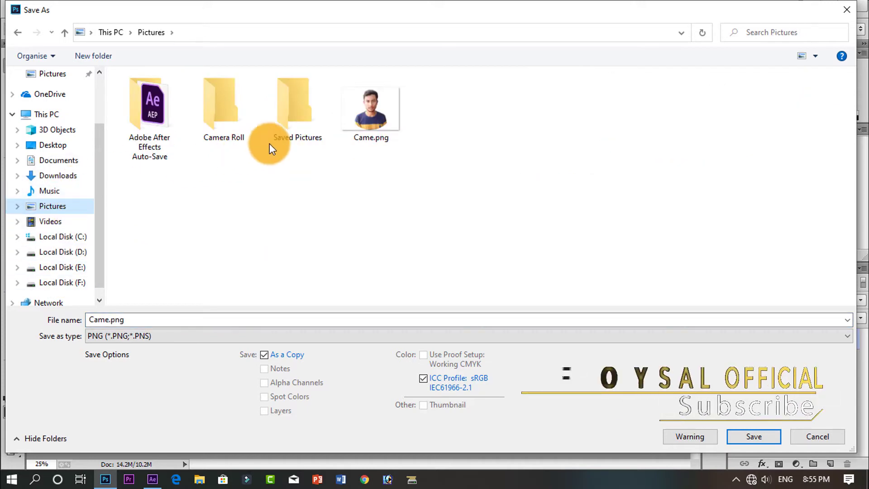
double_click(290, 123)
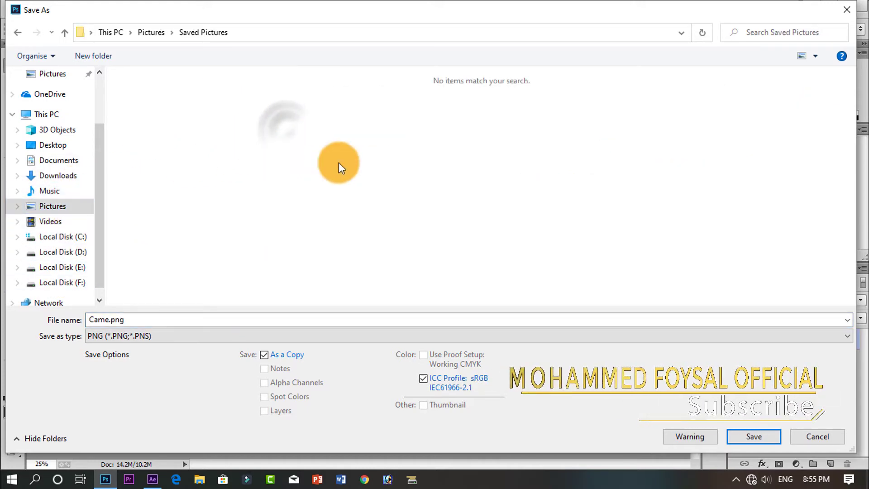
left_click(127, 337)
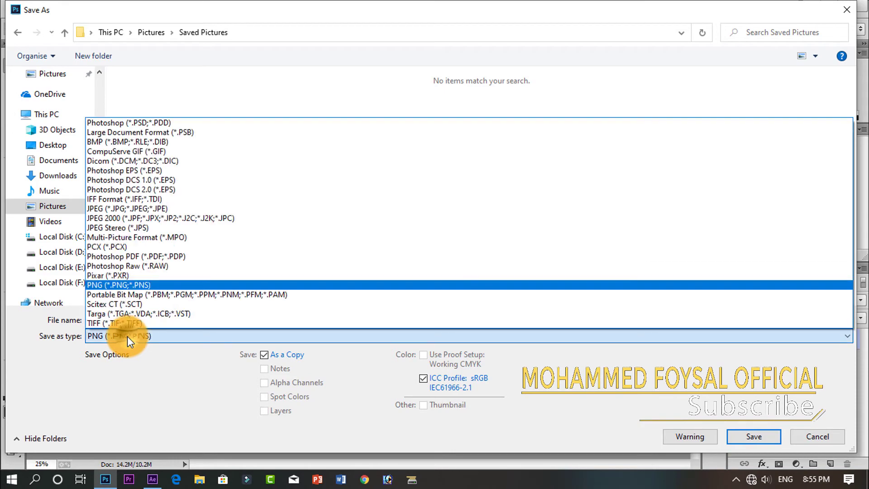
left_click(140, 285)
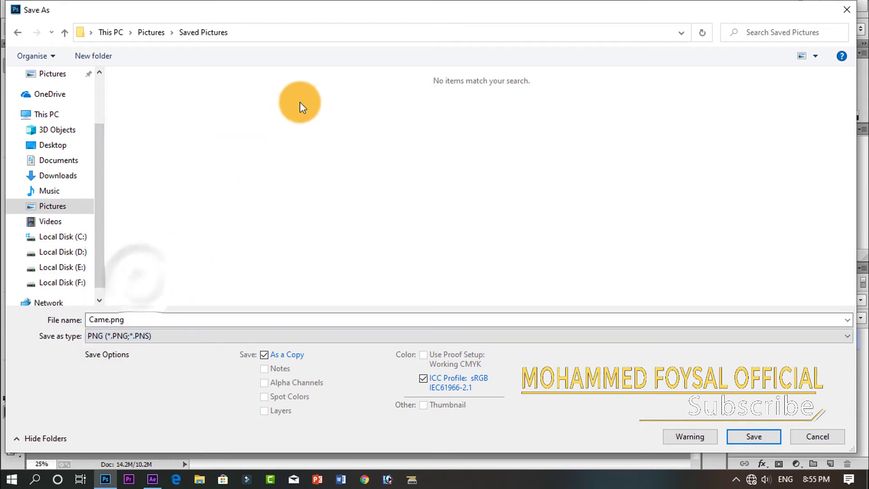
left_click(231, 29)
left_click_drag(282, 32, 224, 28)
left_click(231, 86)
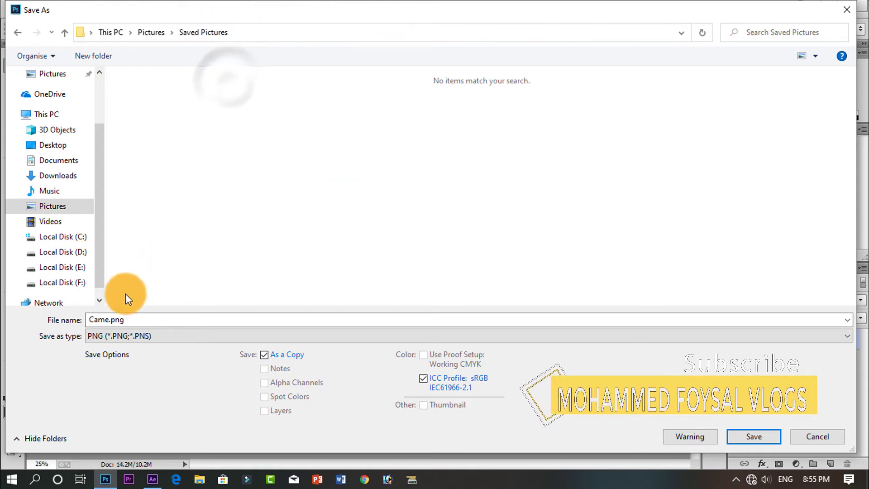
left_click(150, 336)
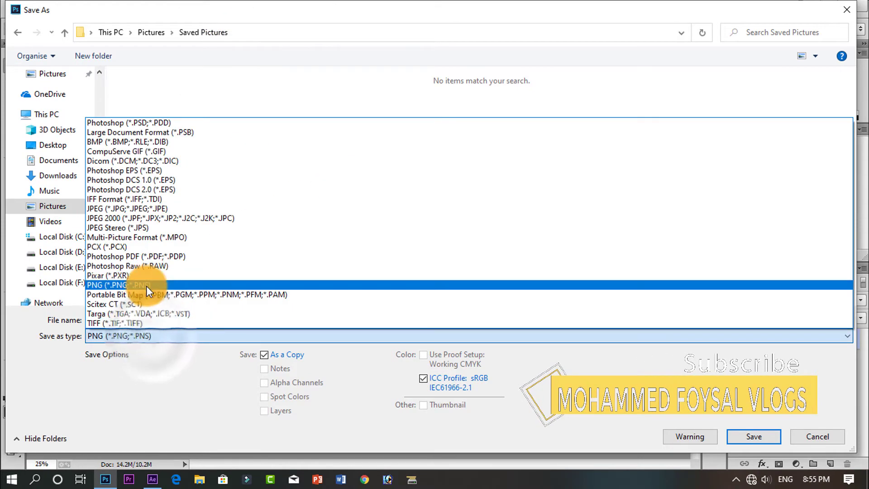
left_click(146, 286)
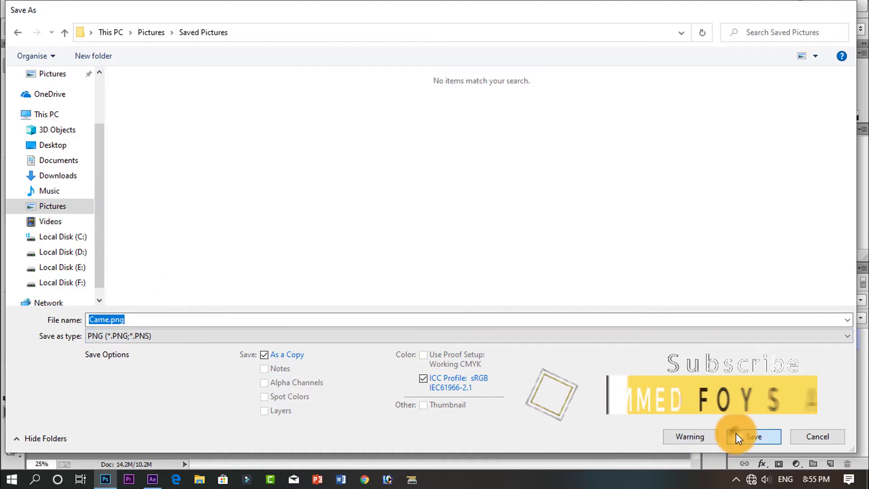
left_click(754, 437)
left_click(486, 149)
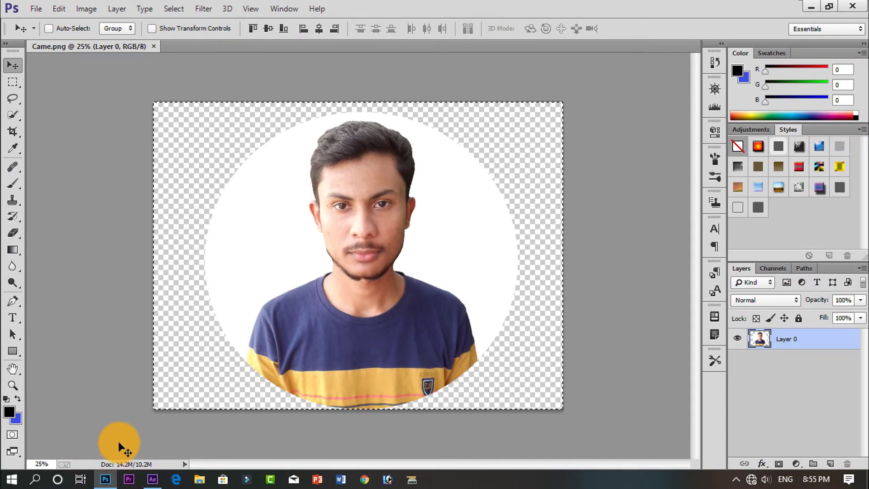
- Close Photoshop and verify Came.png sits in This PC > Pictures > Saved Pictures
left_click(854, 8)
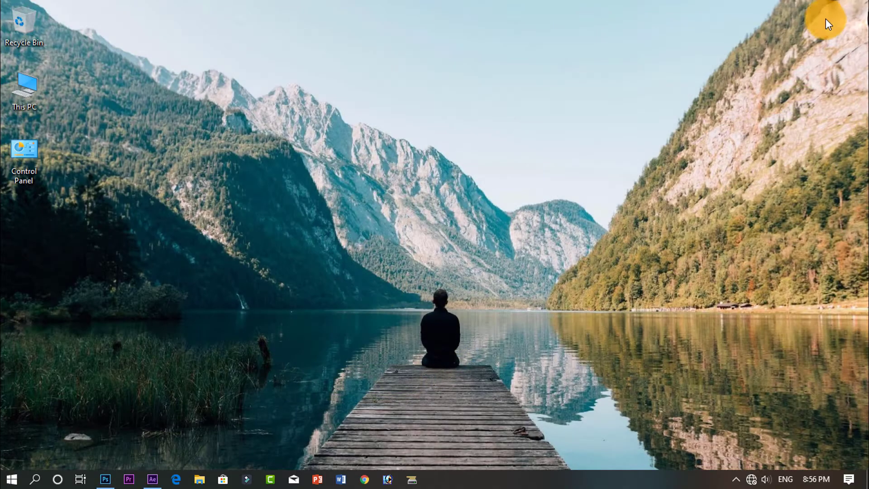
double_click(34, 80)
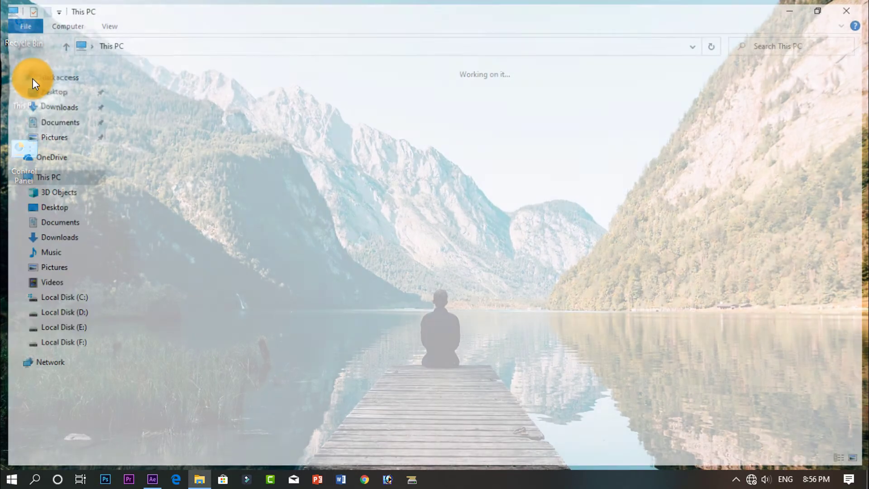
double_click(303, 134)
left_click(214, 104)
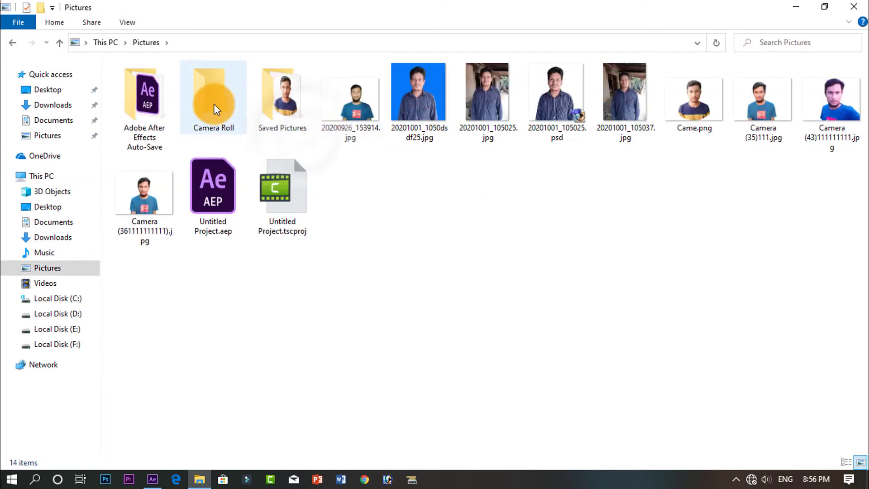
double_click(256, 105)
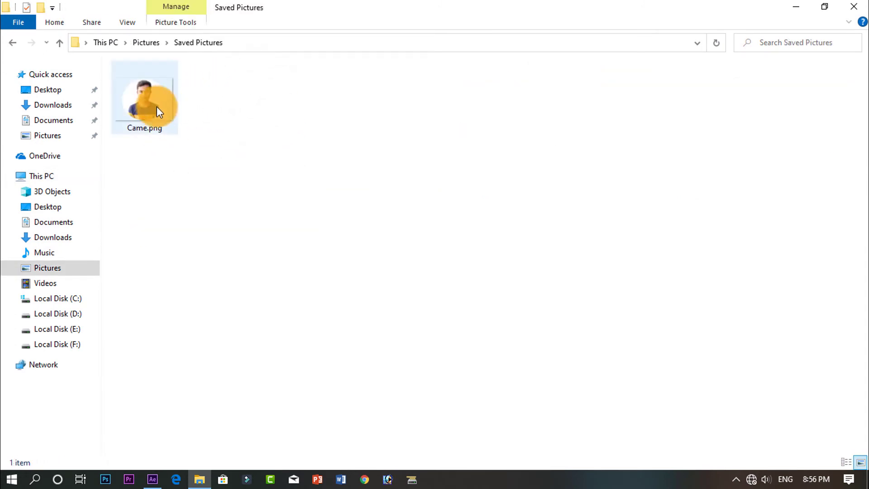
- Return to After Effects and pick Came.png from Pictures\Saved Pictures for import
left_click(153, 480)
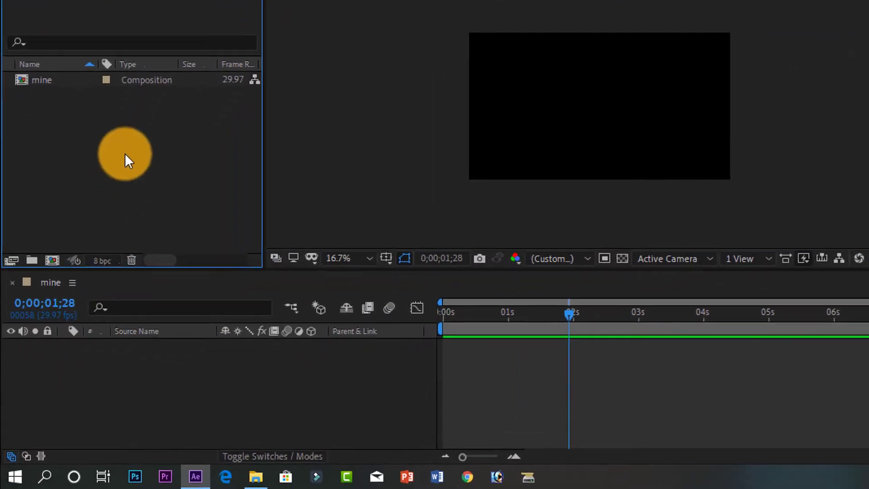
right_click(126, 155)
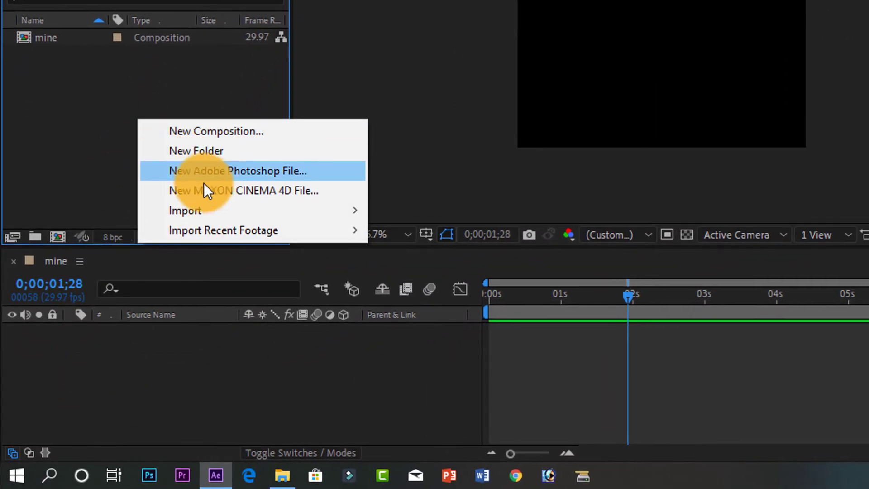
mouse_move(186, 236)
left_click(387, 211)
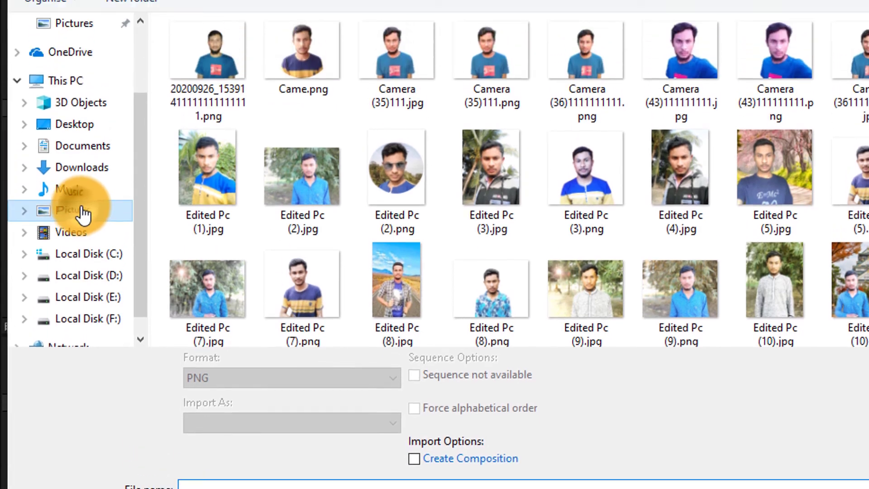
left_click(81, 125)
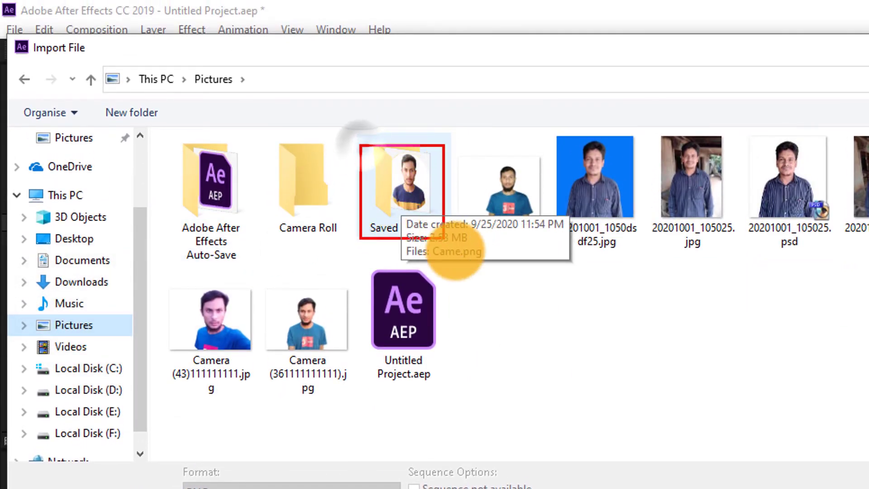
double_click(398, 200)
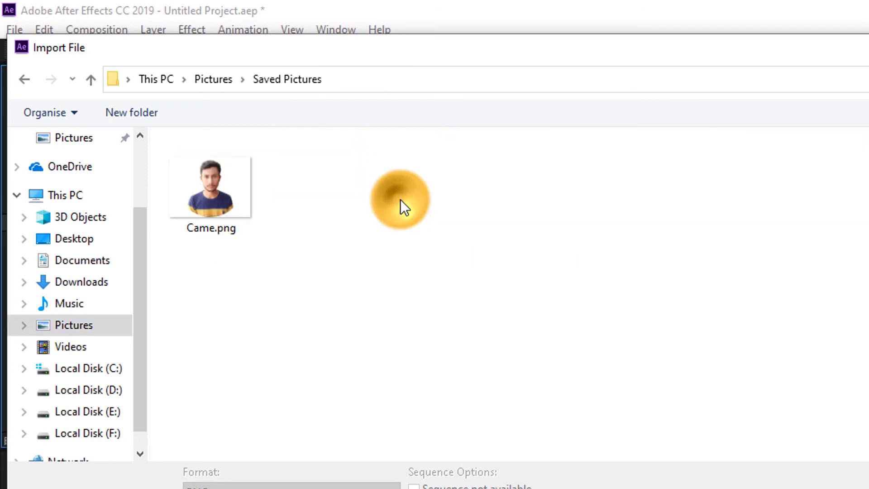
left_click(250, 210)
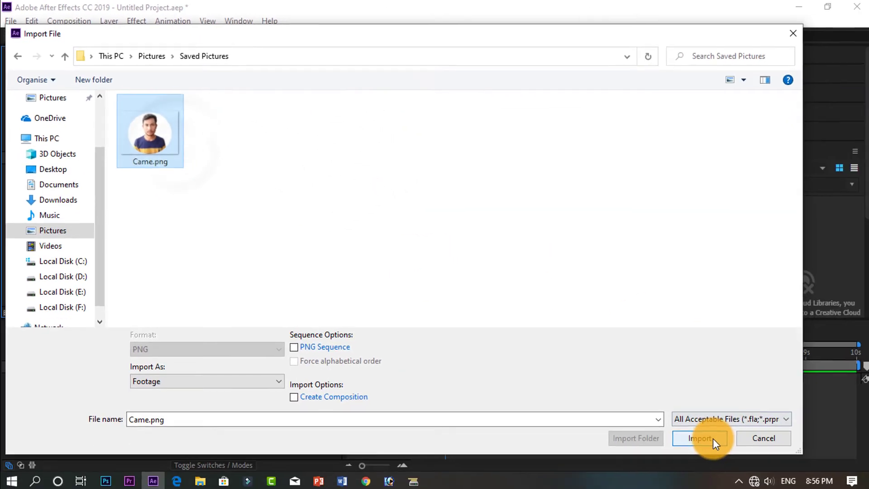
- Import Came.png, add it as a layer in mine and shrink it to fit the frame
left_click(712, 438)
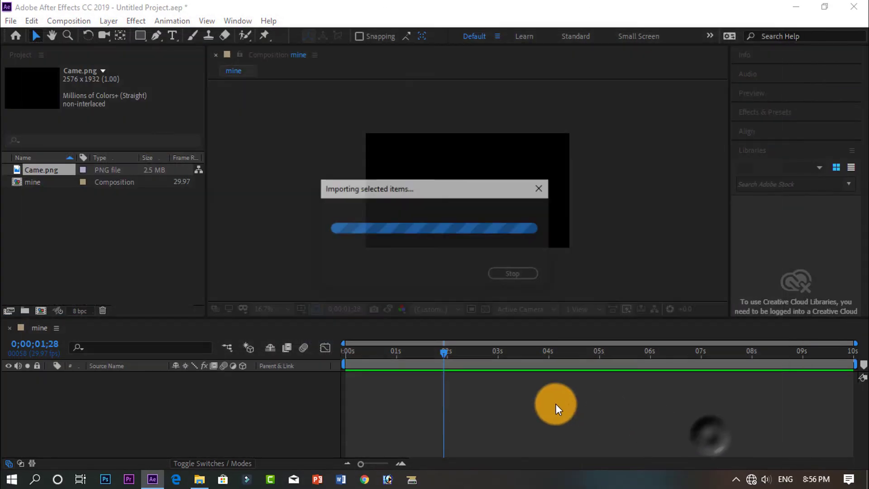
left_click_drag(94, 169, 131, 373)
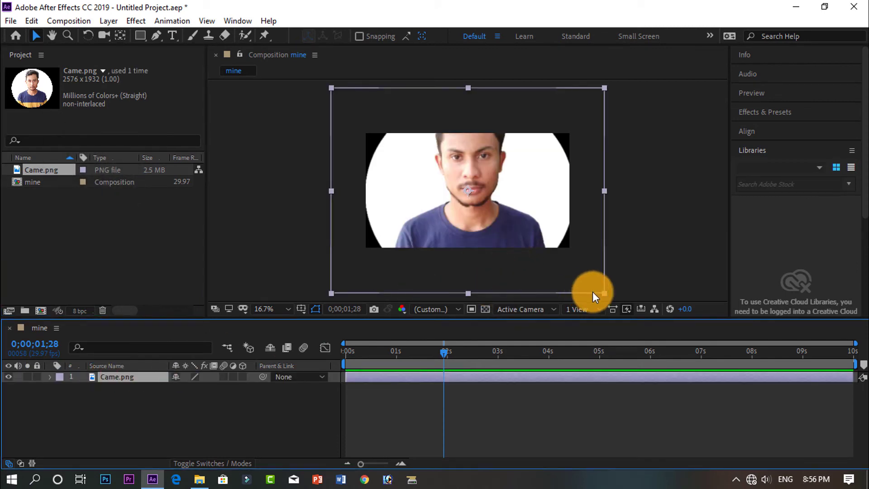
left_click_drag(605, 293, 545, 245)
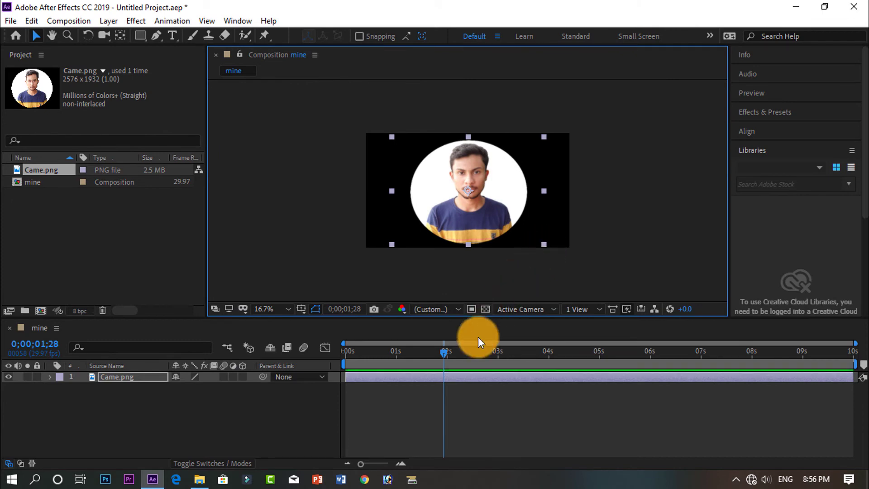
- Scrub and play back the mine composition to check the scaled circular portrait
left_click_drag(443, 352, 613, 344)
left_click(246, 396)
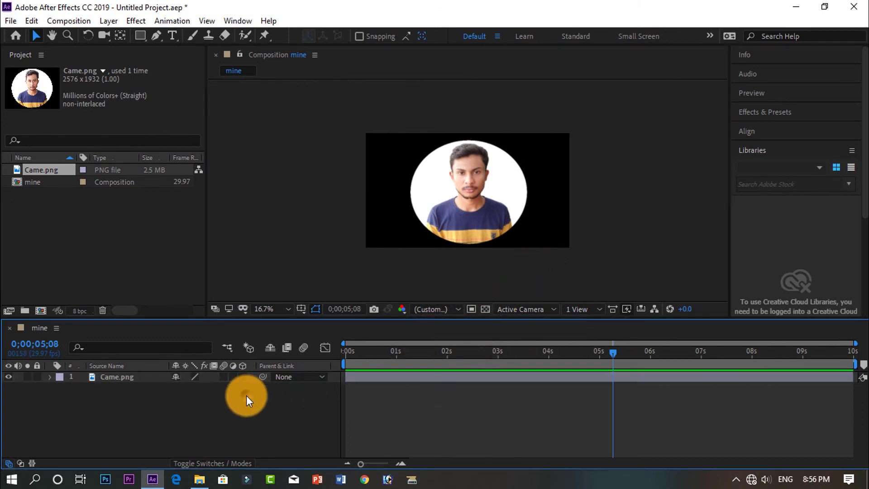
left_click(72, 167)
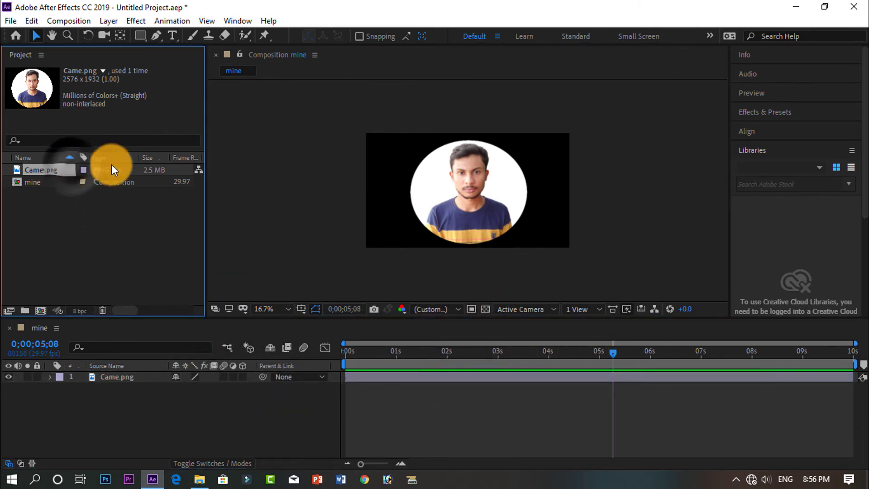
left_click(612, 352)
key("space")
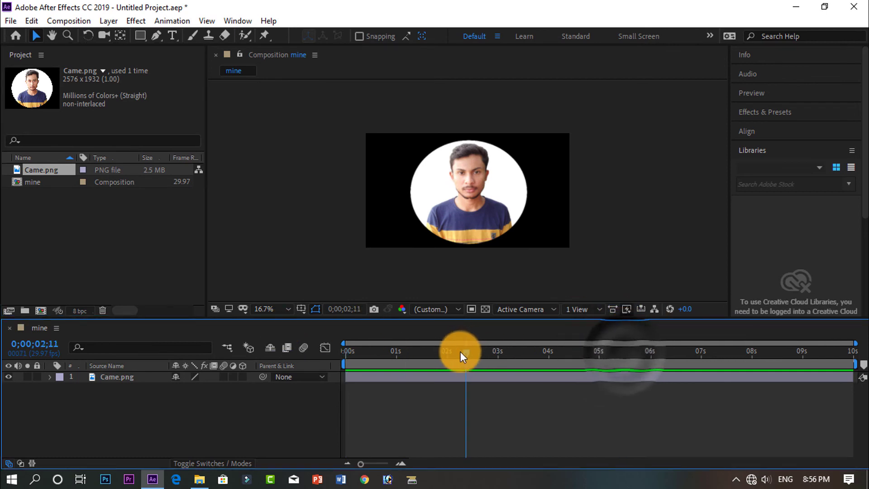
left_click_drag(467, 351, 434, 351)
left_click(547, 193)
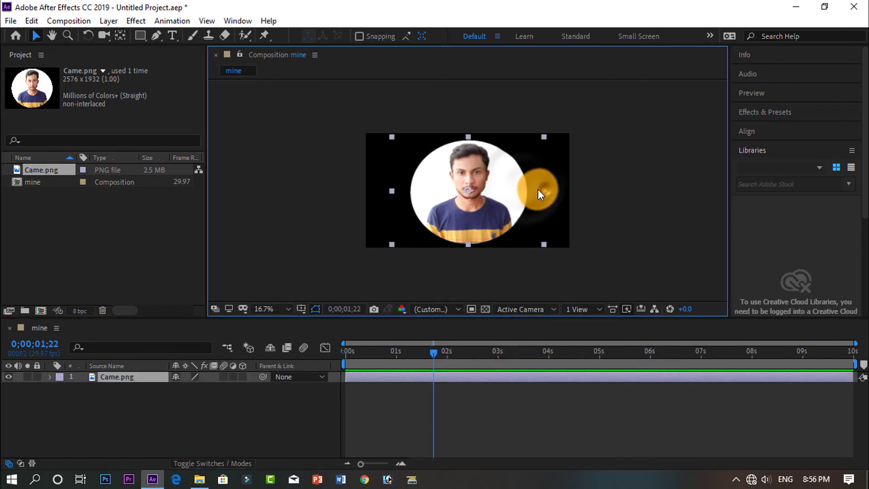
left_click(423, 266)
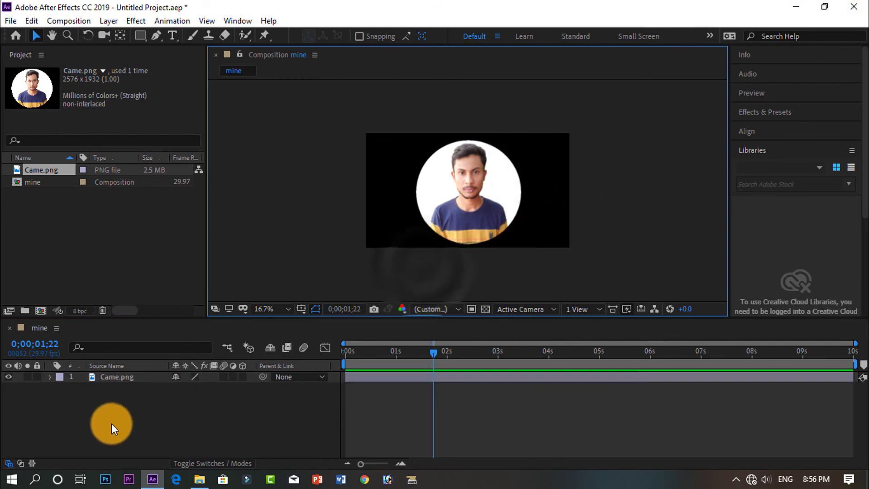
- Check the Came.png layer, scrub the timeline earlier, and close After Effects
left_click(121, 377)
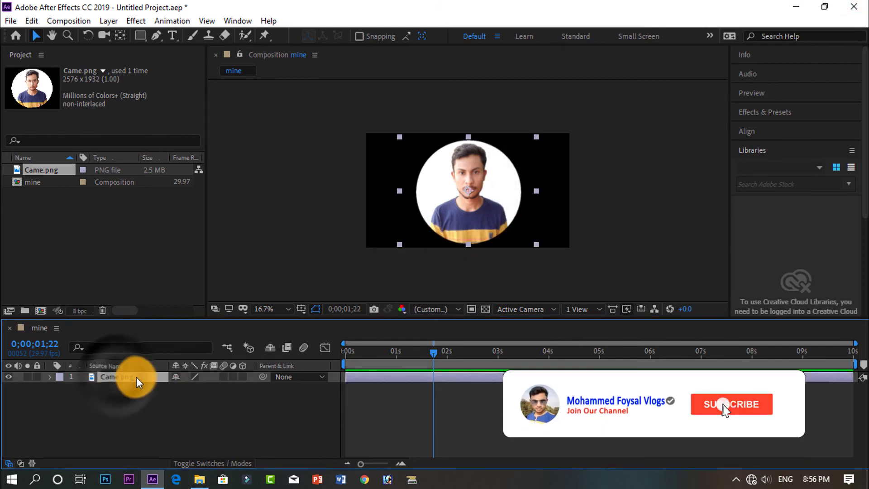
left_click(131, 408)
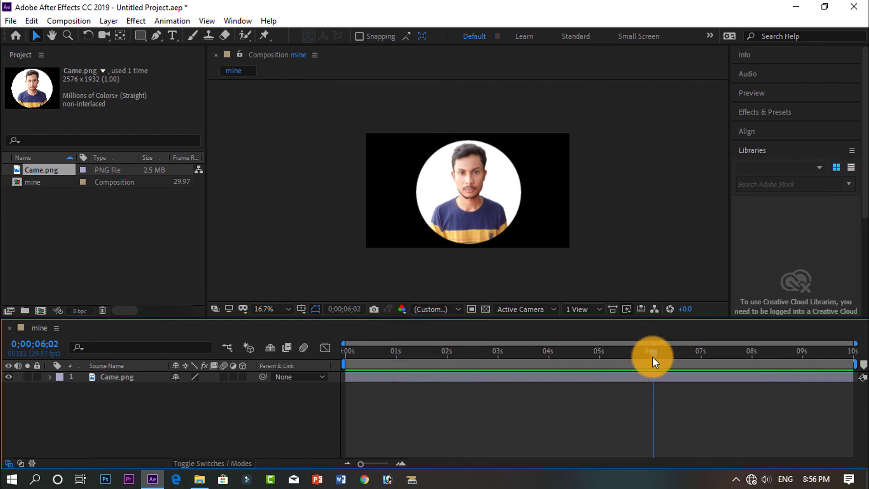
left_click_drag(653, 354, 382, 357)
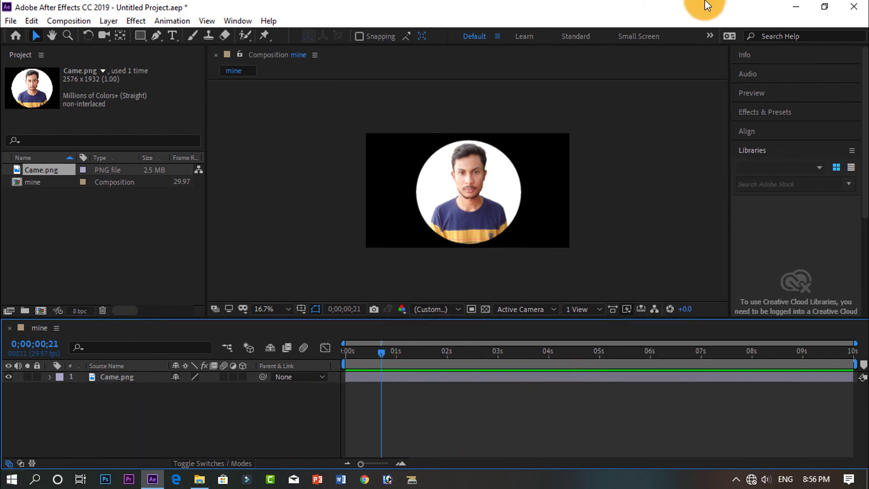
left_click(849, 10)
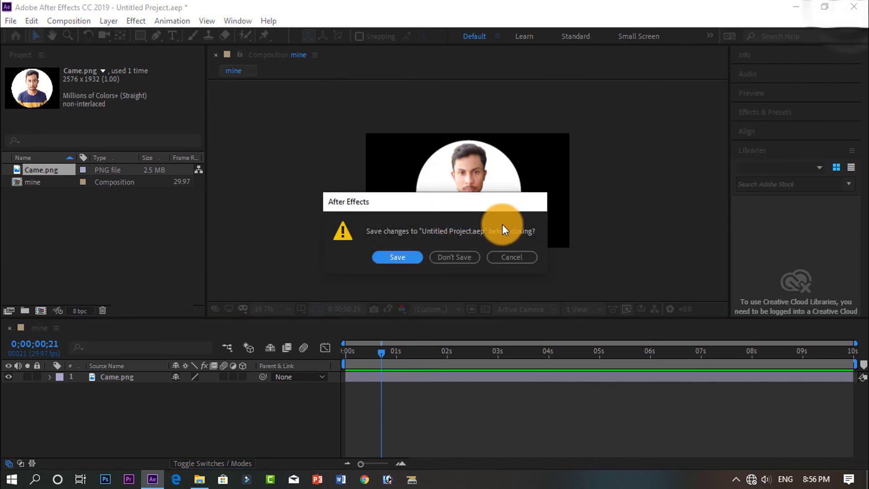